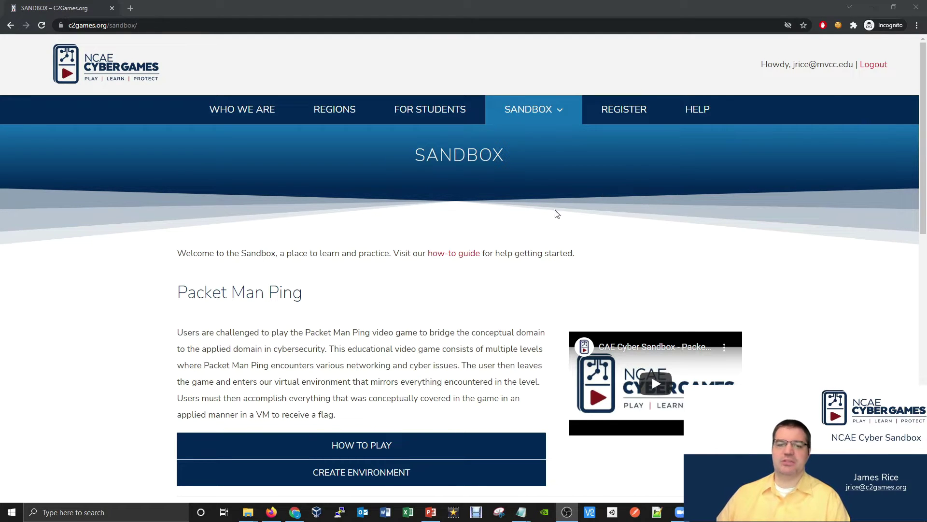
Scroll down the C2Games Sandbox page to the Mini Hacks environment.
scroll(546, 222, "down", 2)
scroll(545, 223, "down", 1)
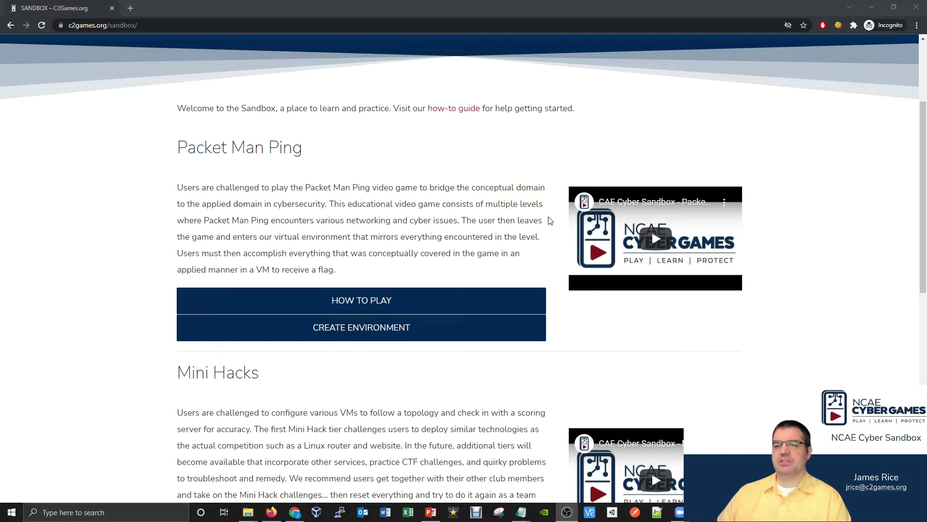
scroll(552, 220, "down", 5)
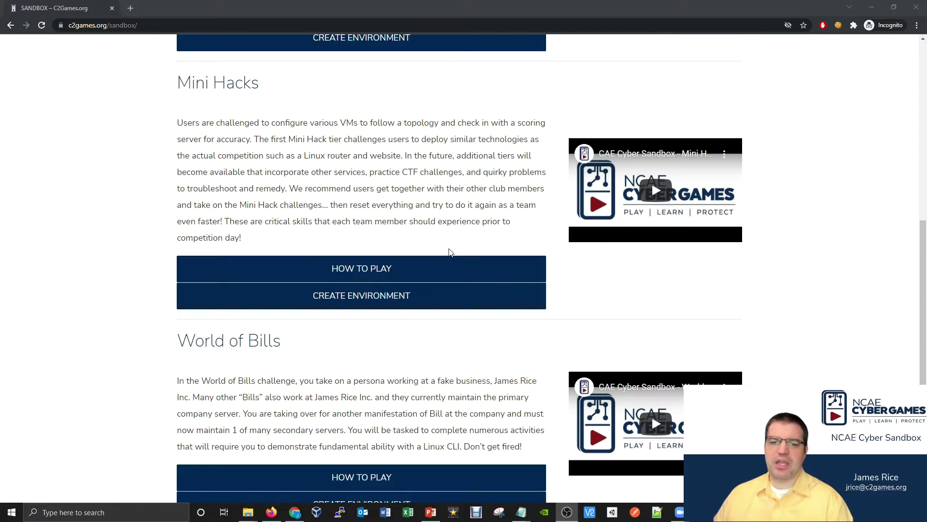
scroll(478, 257, "down", 1)
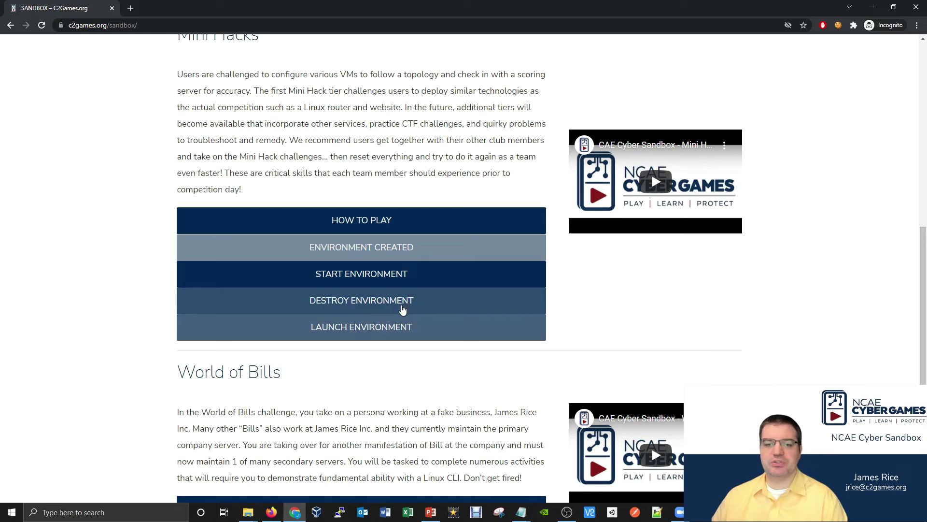
Start and launch Mini Hacks, then sign in to Proxmox with the C2 Games account email and password.
left_click(394, 283)
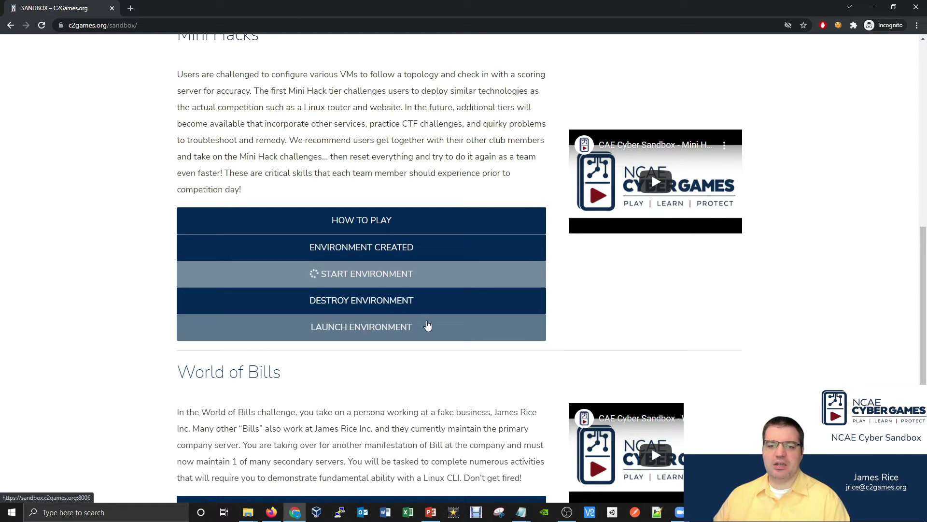
left_click(425, 332)
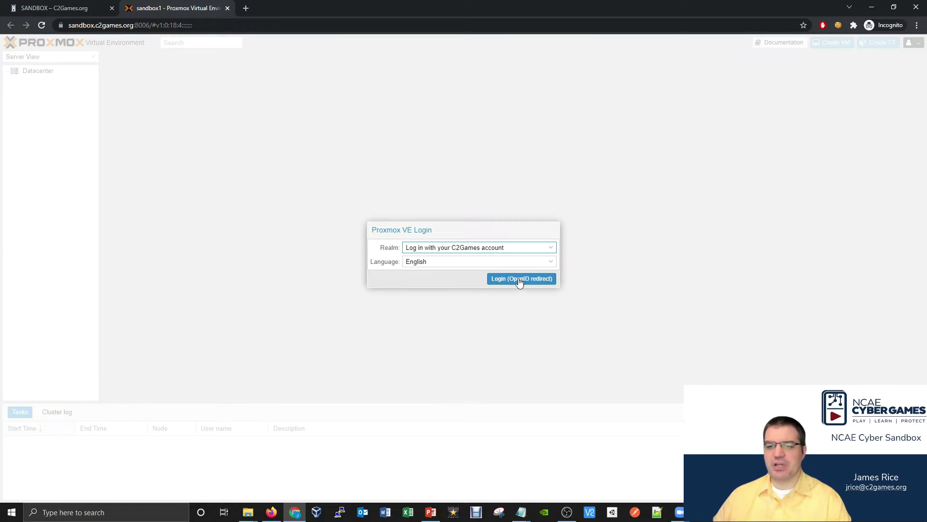
left_click(520, 280)
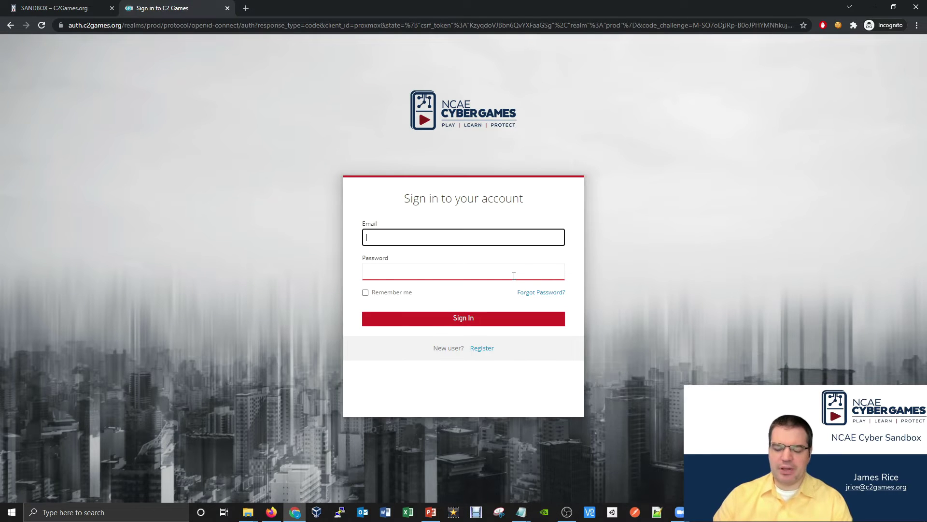
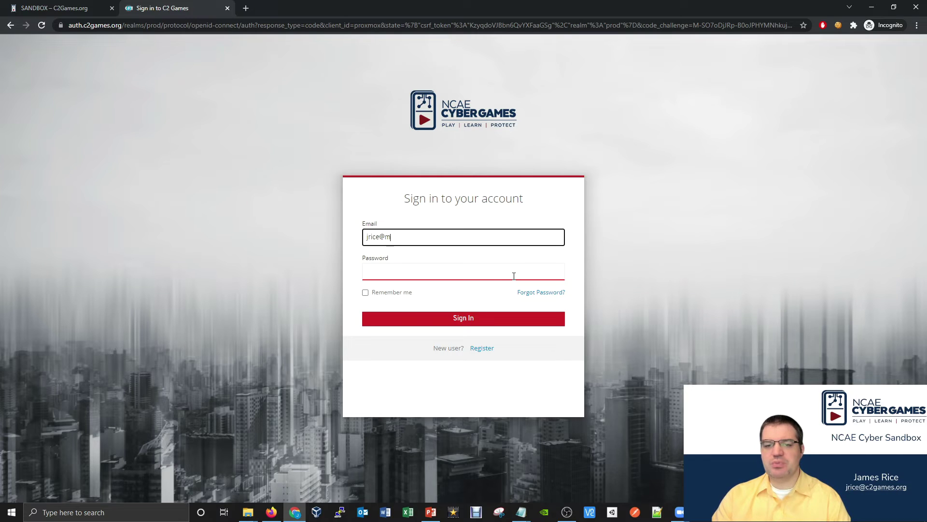
key("Tab")
type("**********")
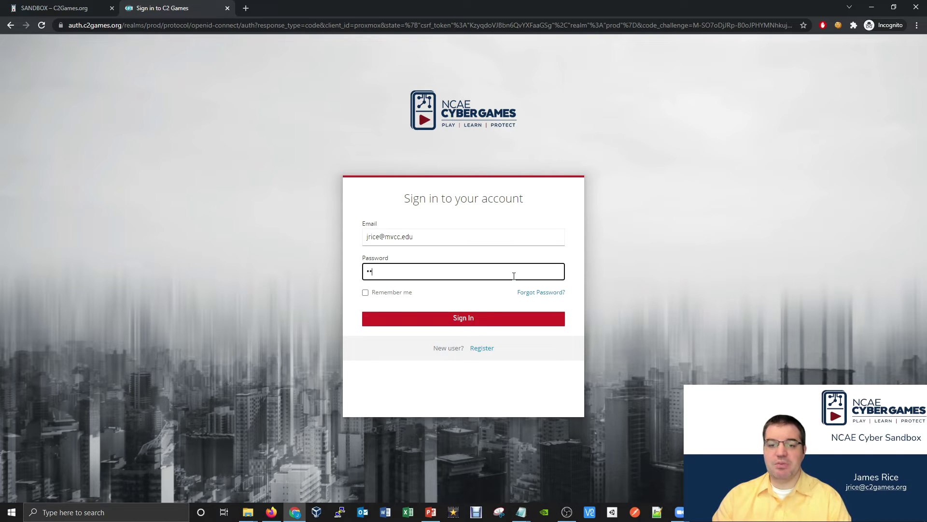
type("**")
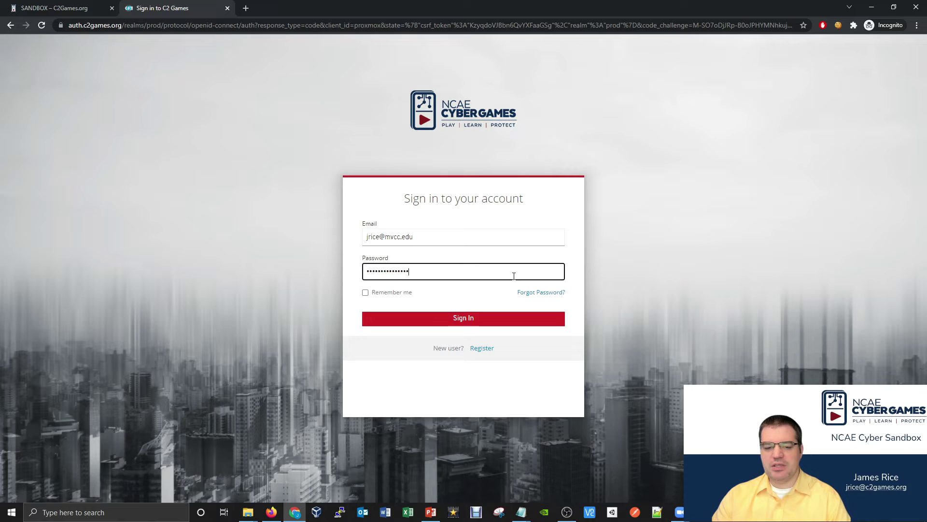
key("Return")
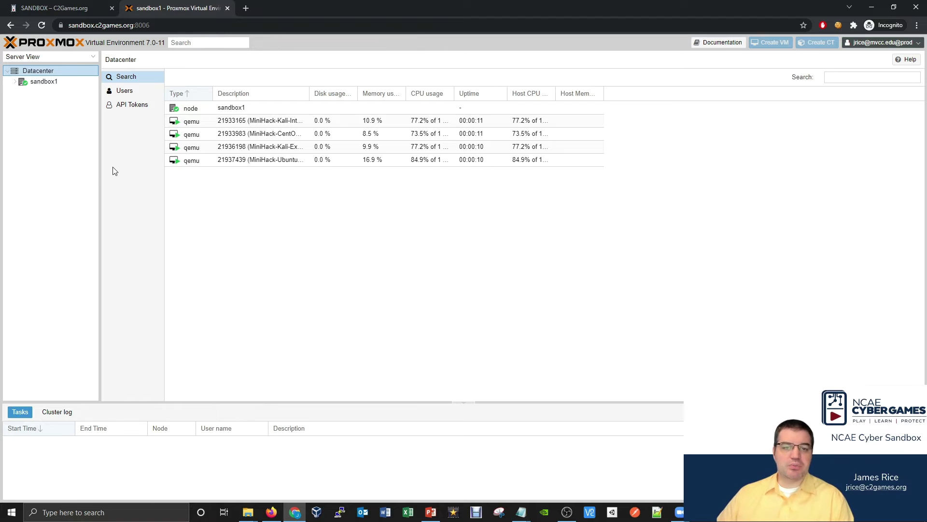
Widen the resource tree panel and expand sandbox1 to show its four MiniHack VMs.
left_click_drag(100, 162, 154, 160)
left_click(15, 82)
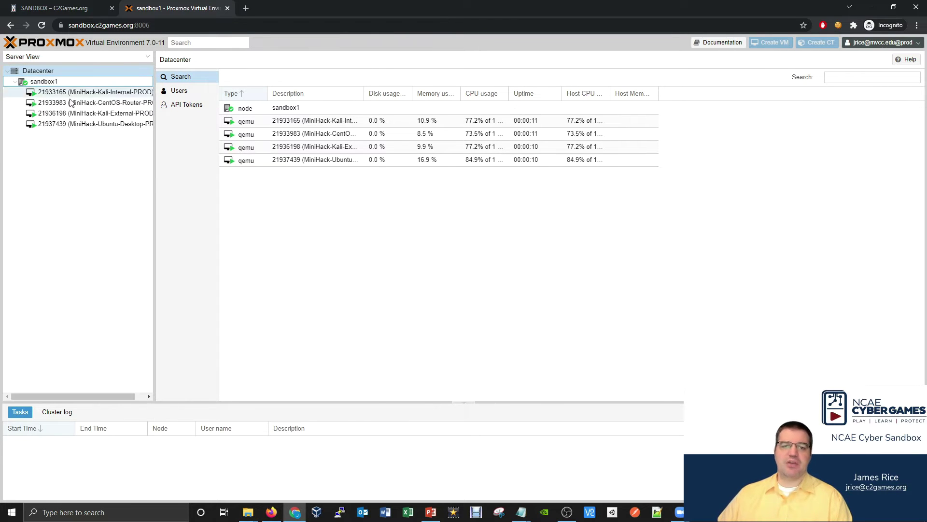
left_click_drag(207, 140, 211, 141)
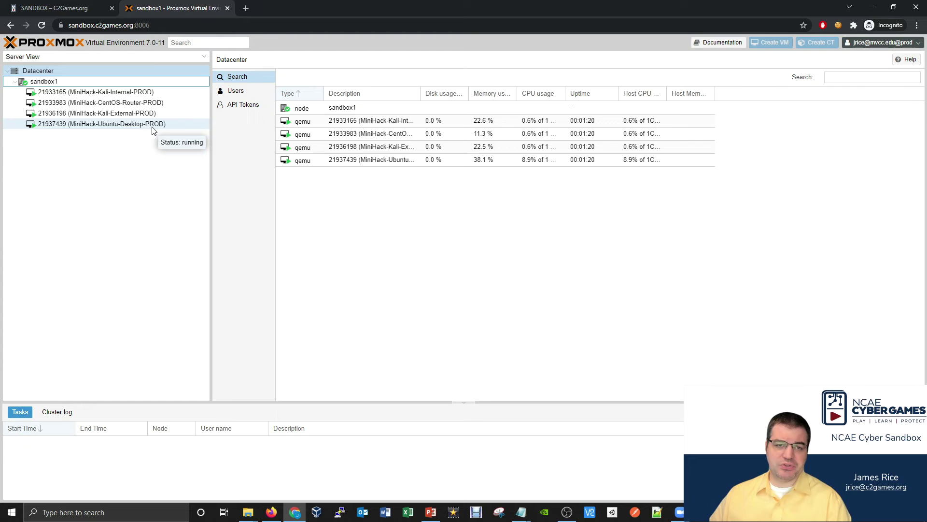
Open noVNC consoles for Ubuntu-Desktop and CentOS-Router and arrange them side by side.
double_click(126, 125)
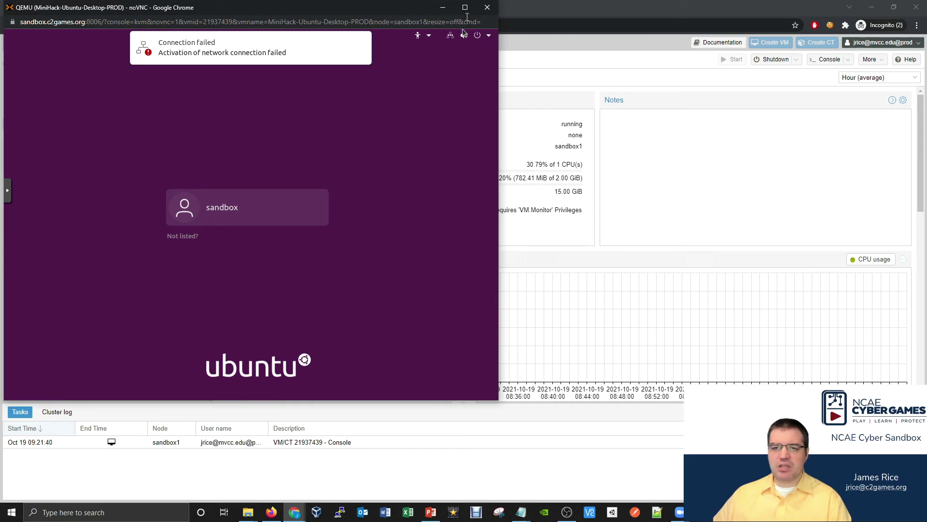
left_click_drag(404, 14, 796, 38)
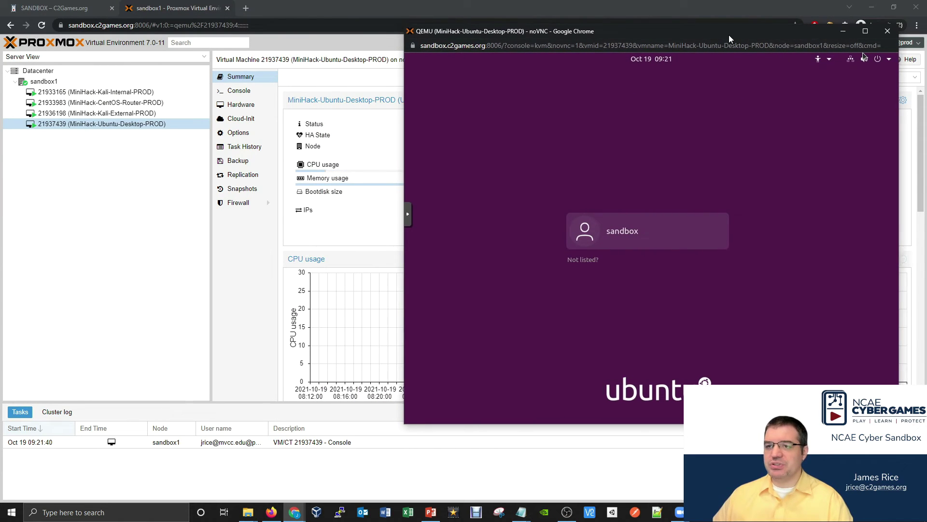
double_click(143, 105)
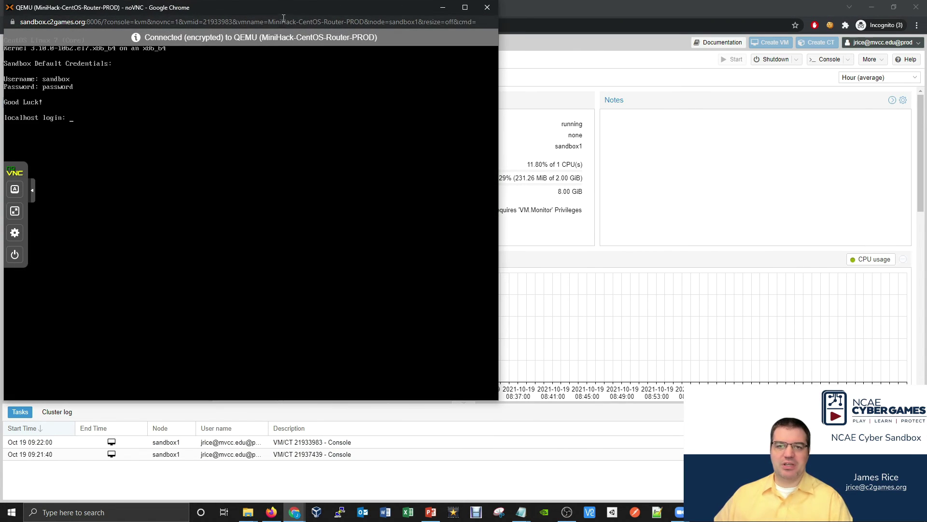
left_click_drag(280, 14, 312, 56)
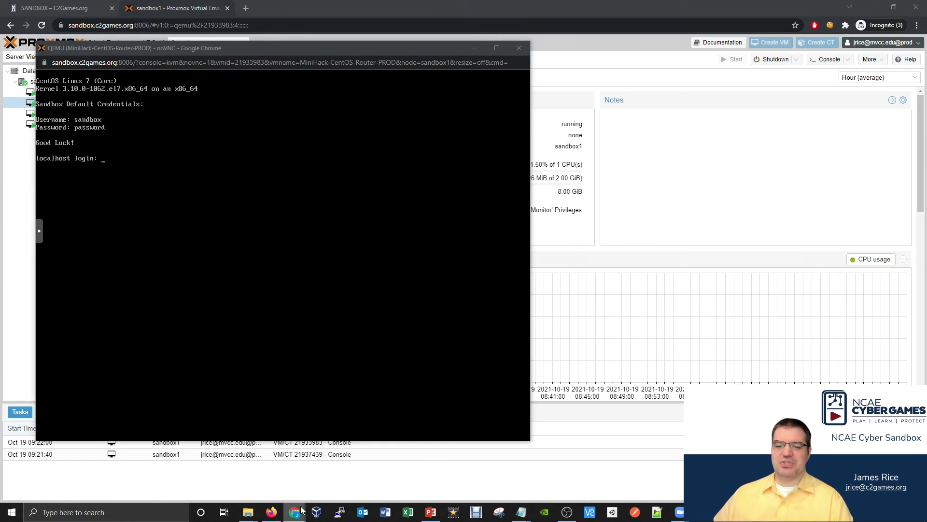
mouse_move(294, 512)
left_click(337, 472)
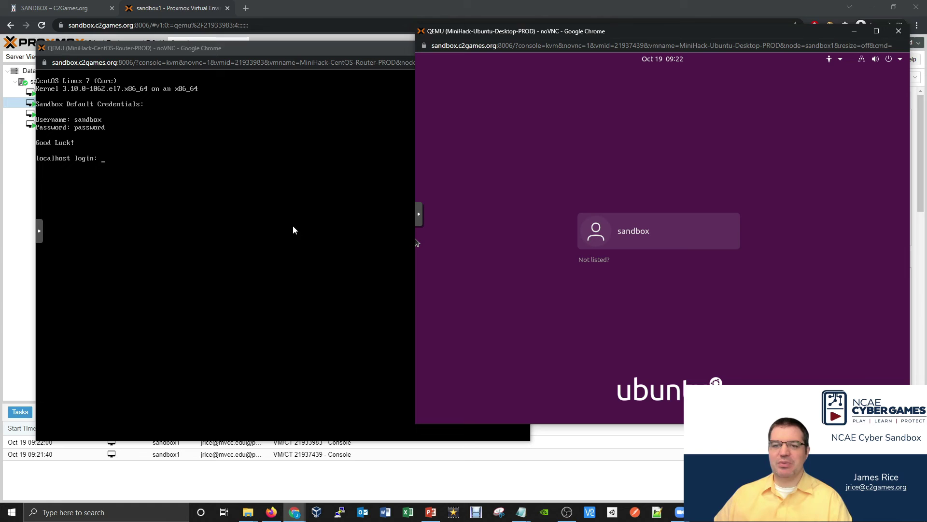
Log in to the Ubuntu Desktop VM as the sandbox user with its password.
left_click(656, 233)
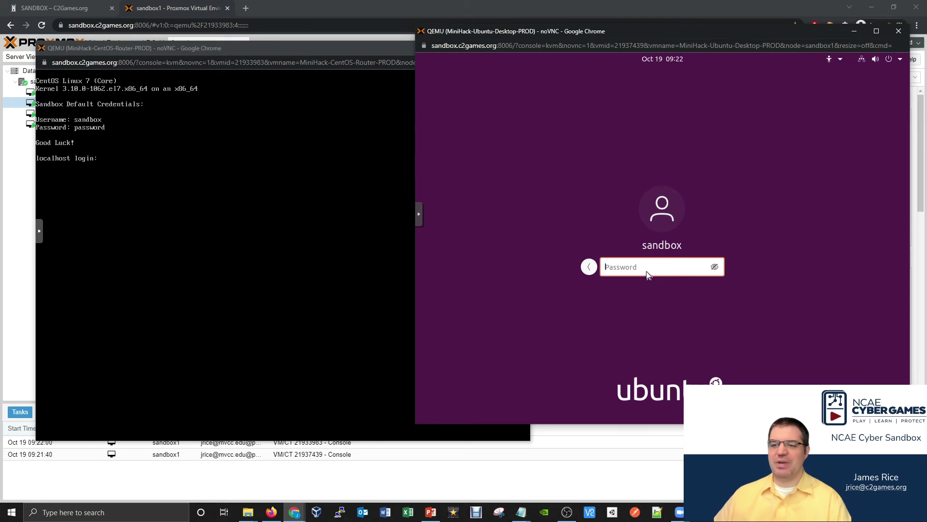
type("pas")
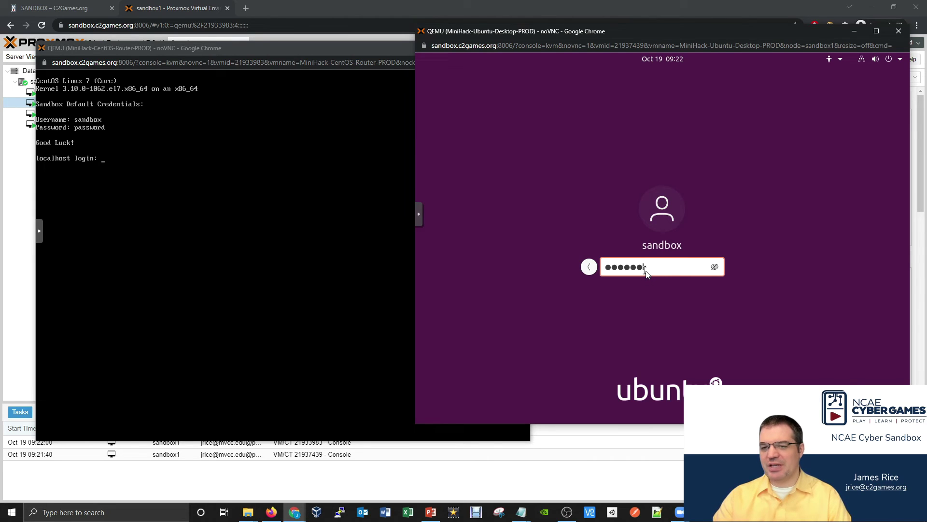
type("d")
key("Return")
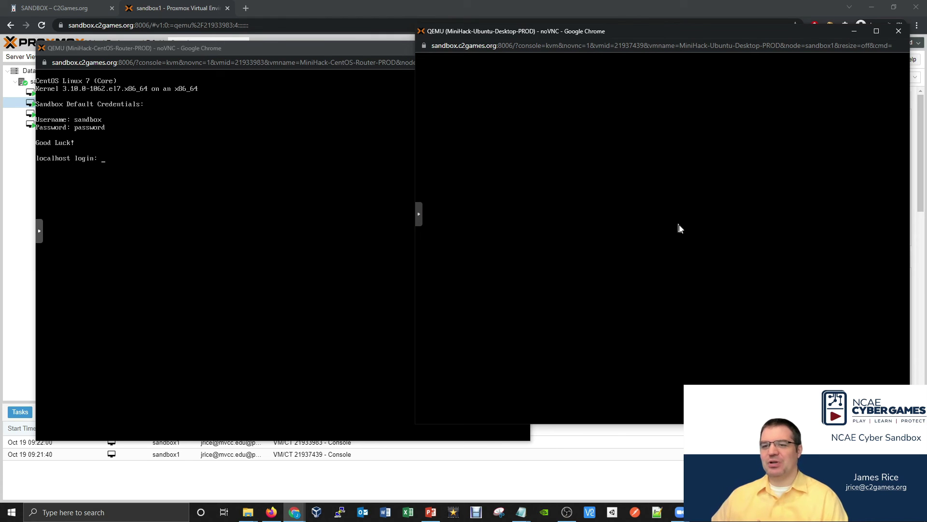
Log in to the CentOS Router as sandbox, close its console, and move the Ubuntu console left.
left_click(170, 180)
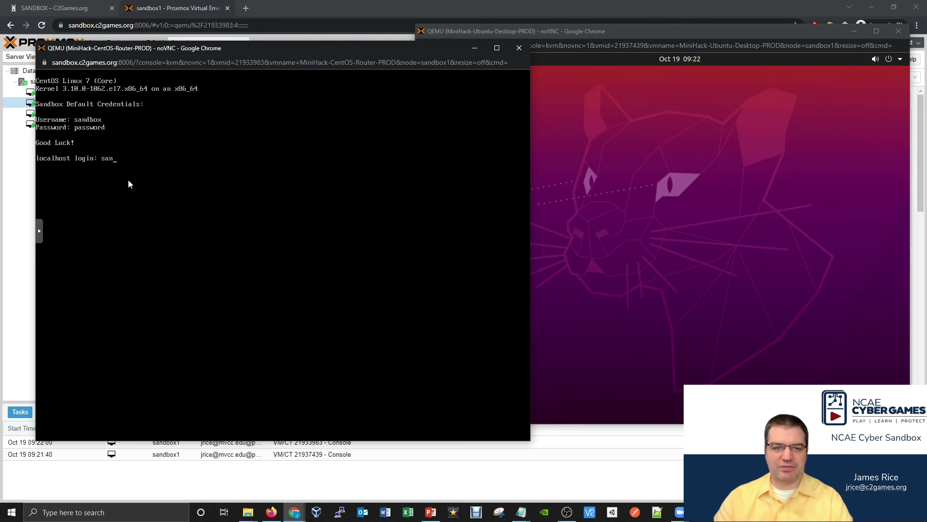
key("Return")
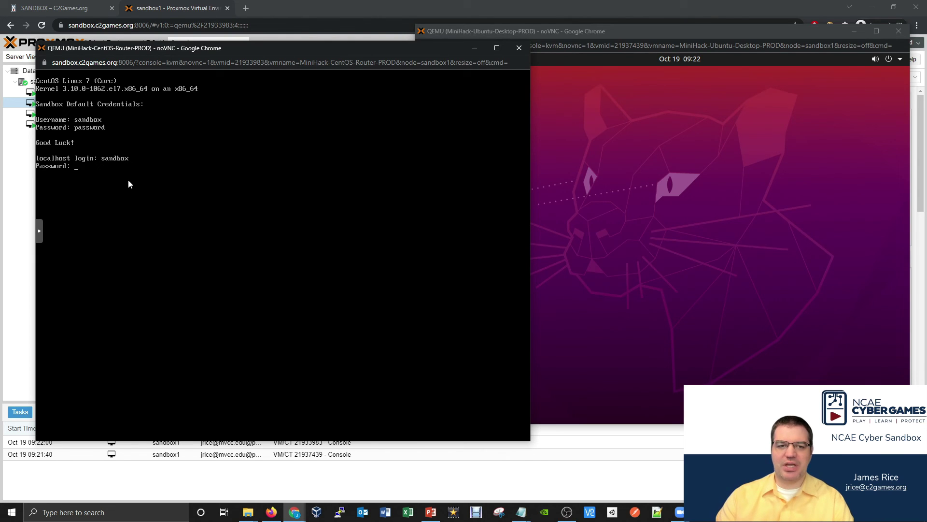
type("password")
key("Return")
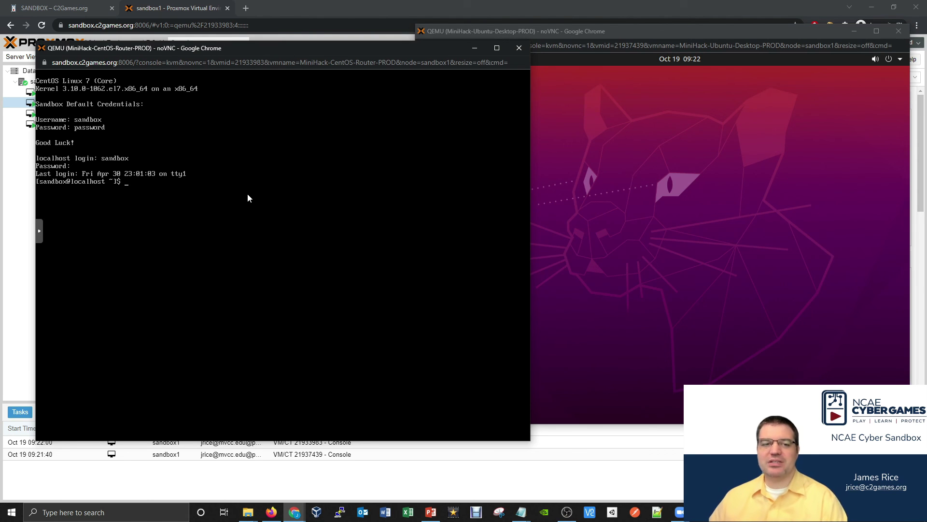
left_click(520, 48)
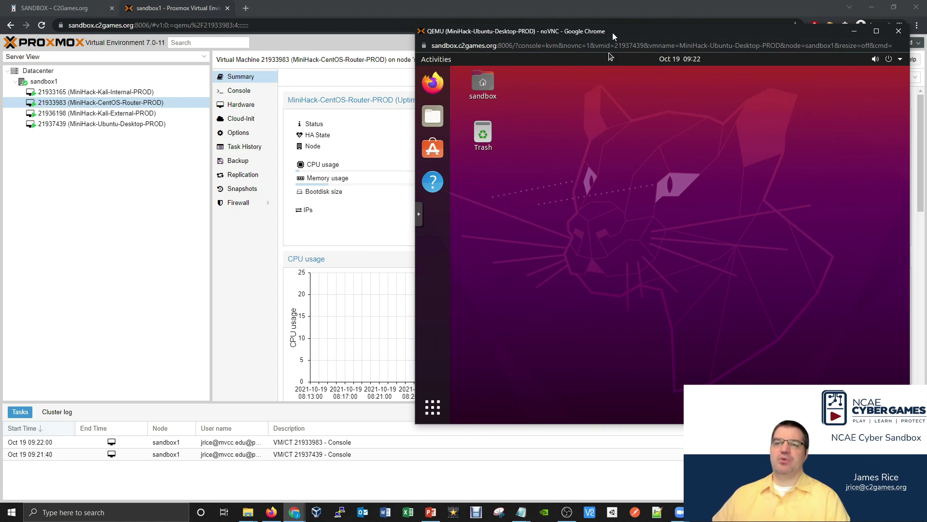
left_click_drag(612, 32, 407, 39)
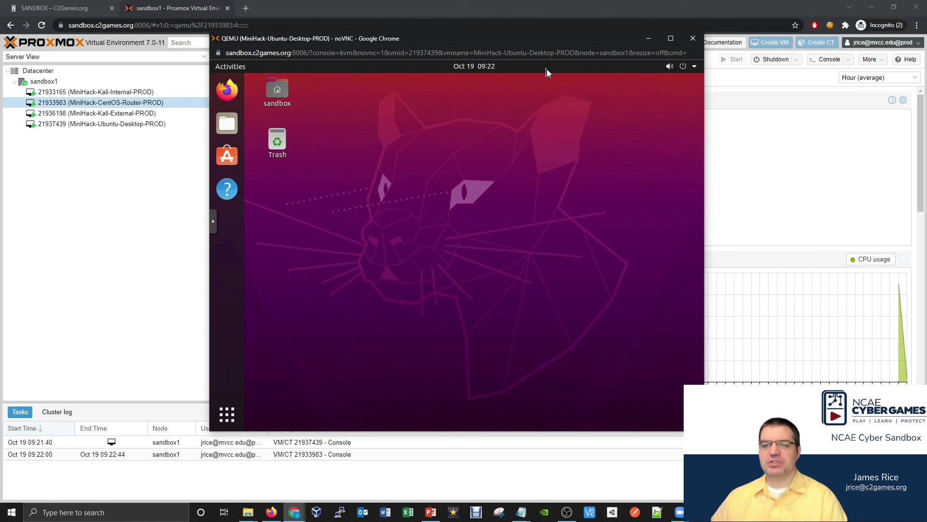